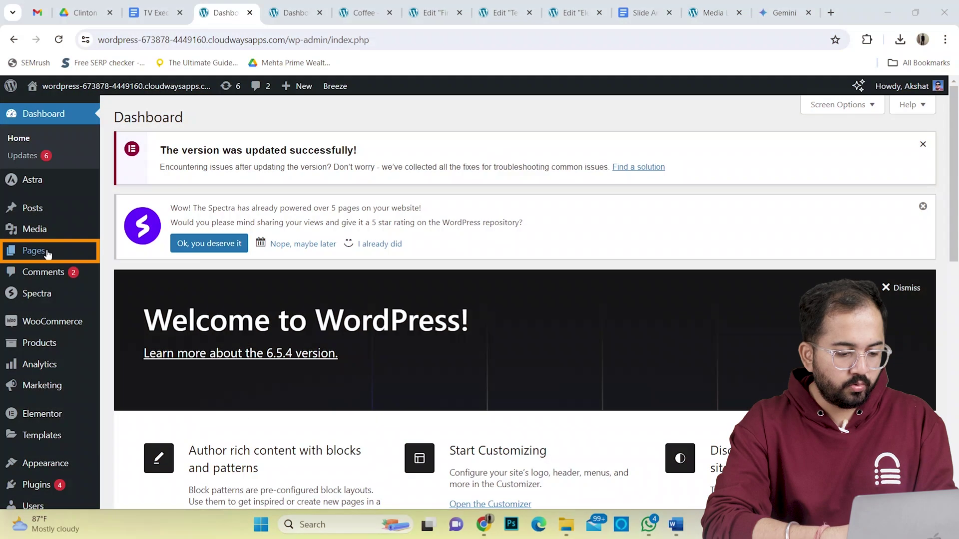
Create a new page and open it in the Elementor editor.
mouse_move(65, 254)
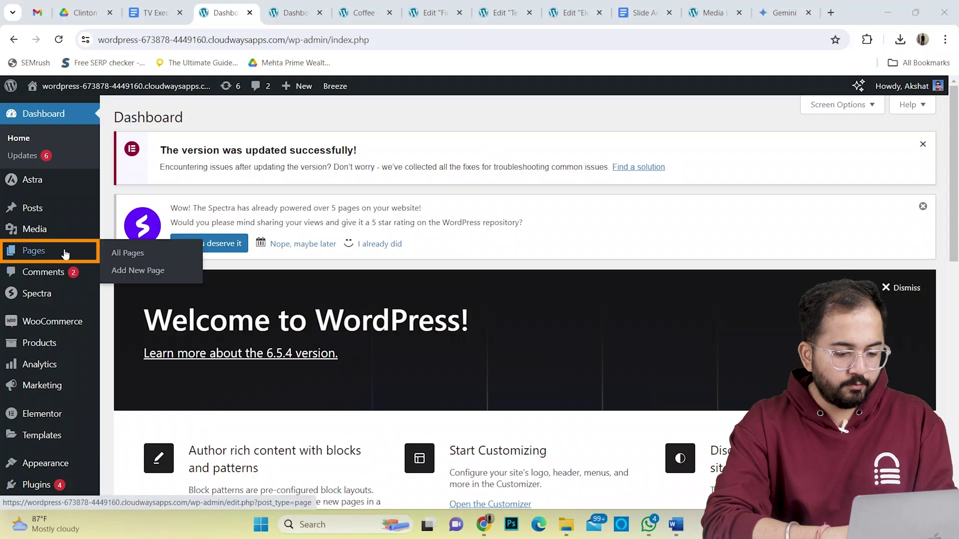
left_click(143, 270)
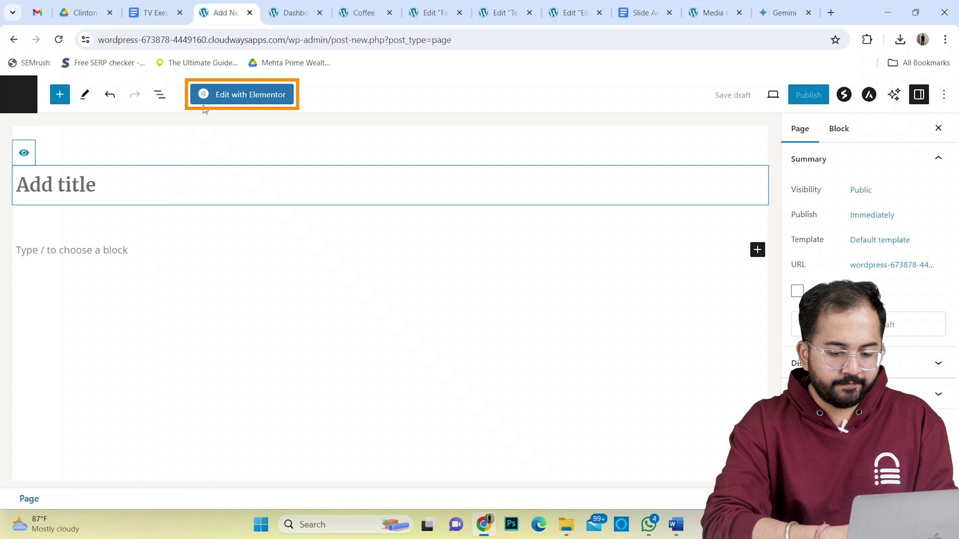
left_click(223, 96)
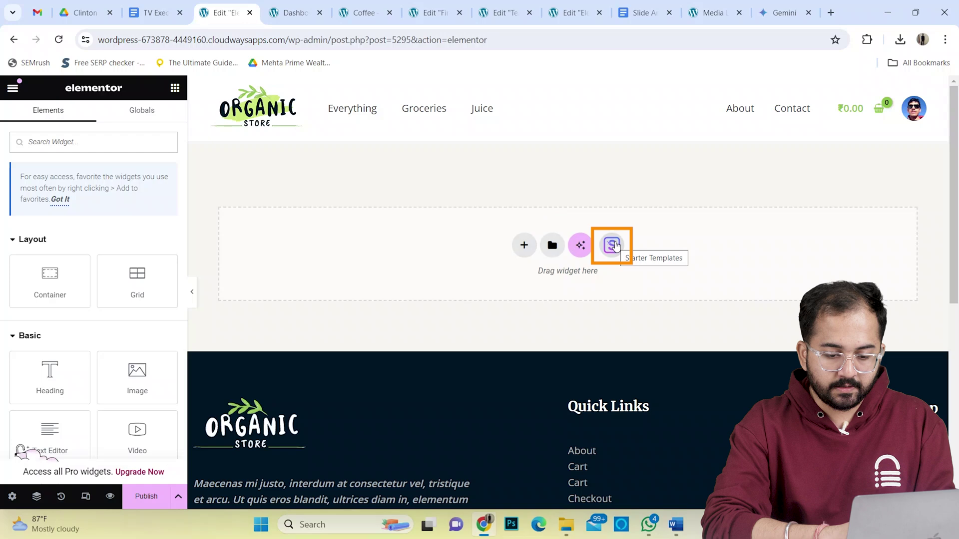
Import the bearded-man hero block from Starter Templates > Blocks.
left_click(614, 245)
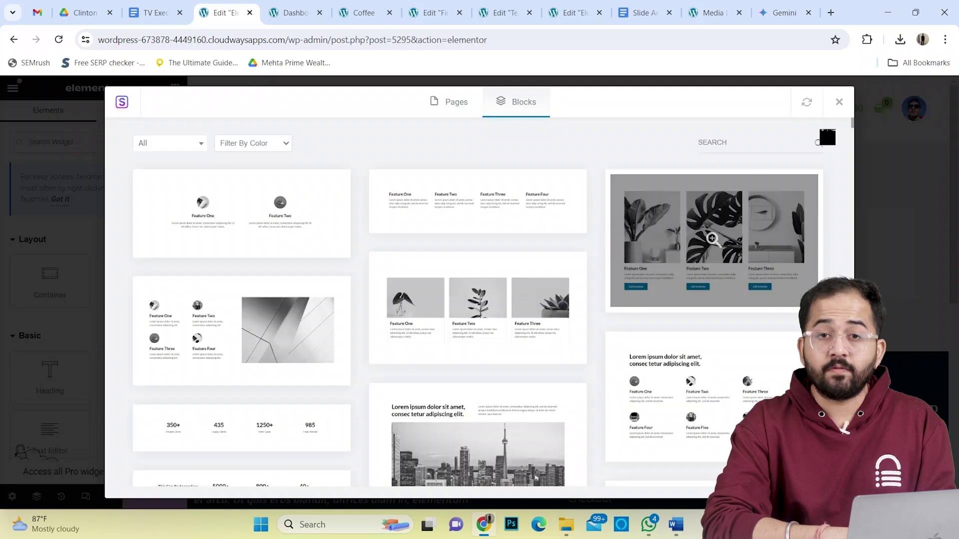
scroll(852, 127, "down", 12)
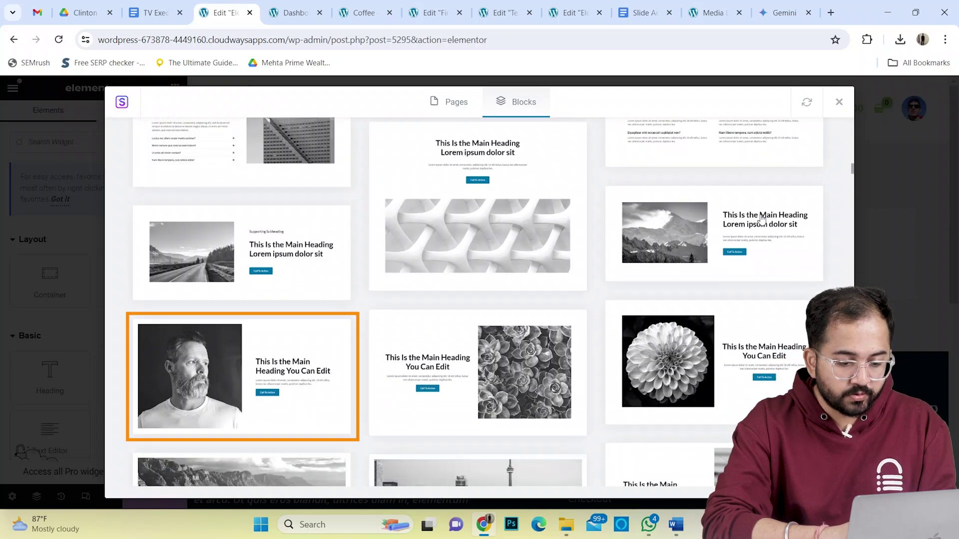
left_click(269, 367)
left_click(682, 102)
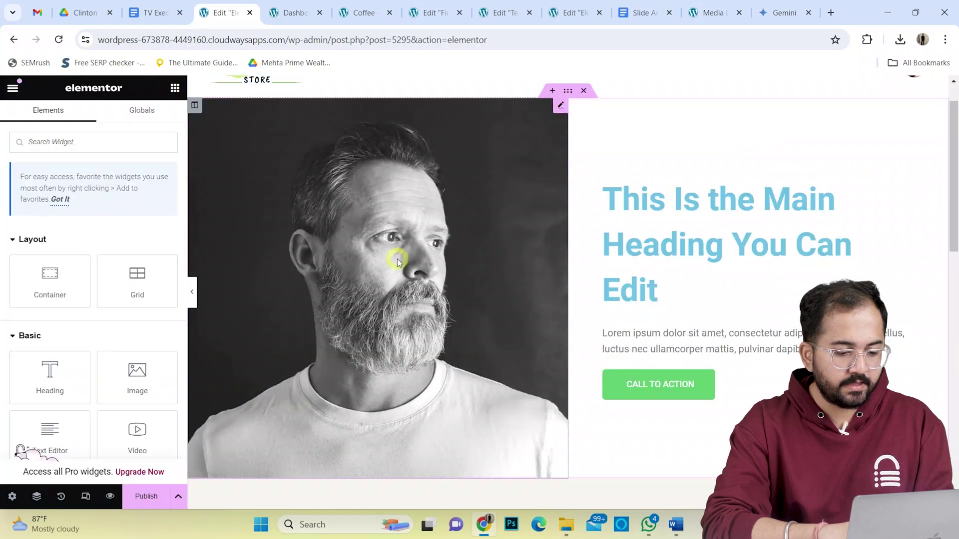
Replace the hero photo with the coffee bag image from the media library.
left_click(397, 262)
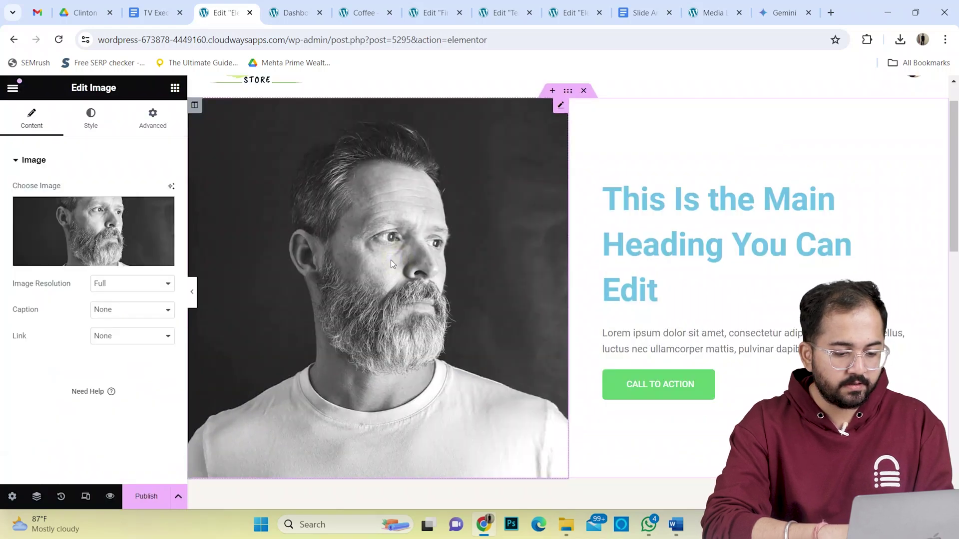
left_click(104, 252)
left_click(212, 232)
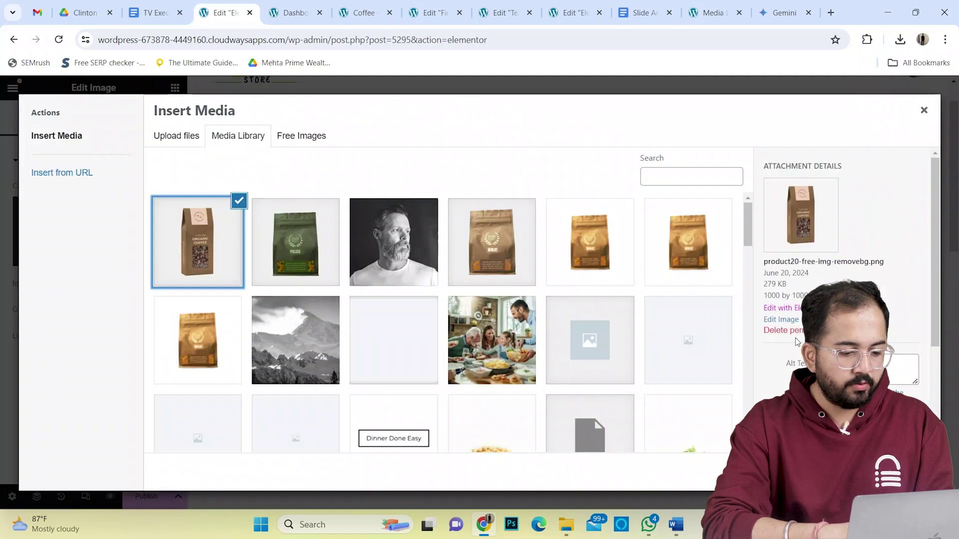
left_click(896, 472)
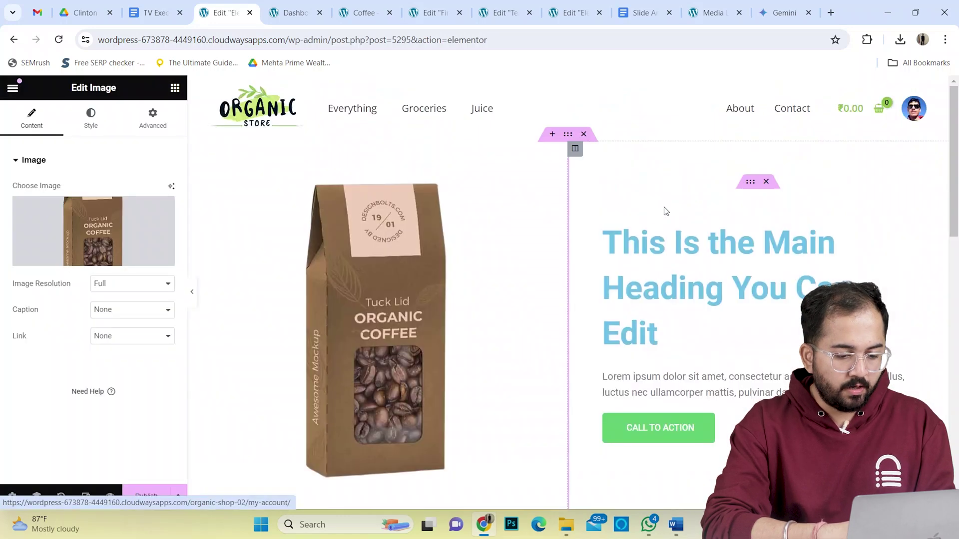
Paste 'Organic Coffee. Delivered Fresh.' as the heading and the coffee description as the paragraph.
left_click(694, 268)
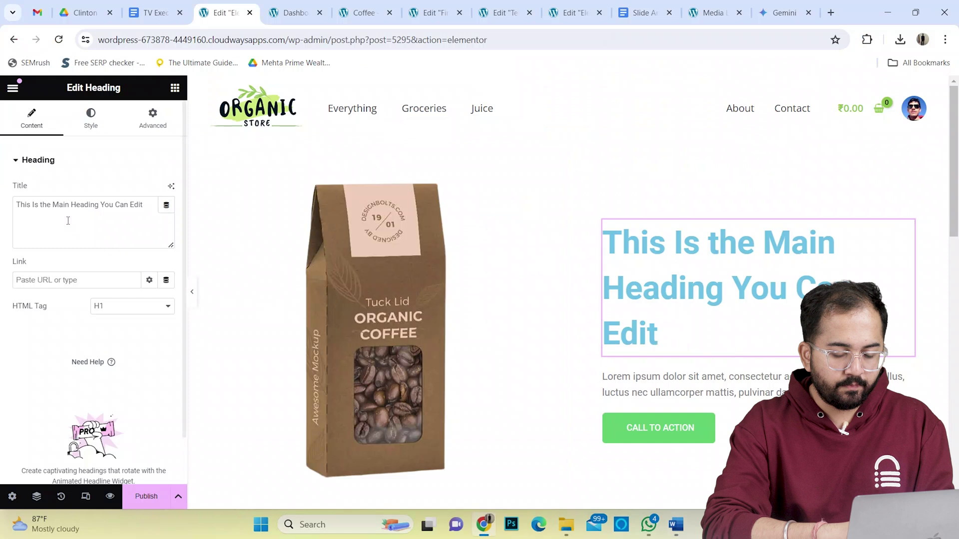
left_click_drag(145, 205, 3, 231)
type("Organic Coffee. Delivered Fresh.")
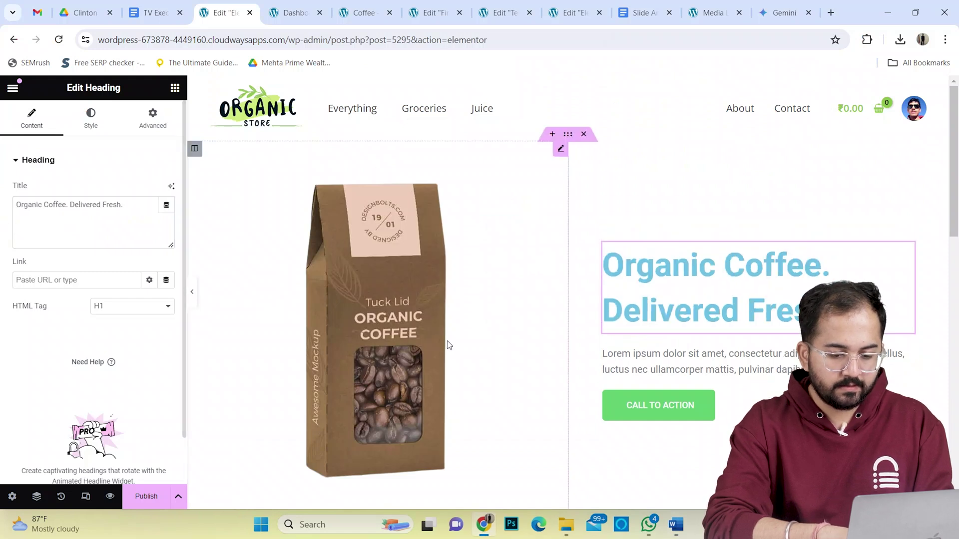
left_click(719, 375)
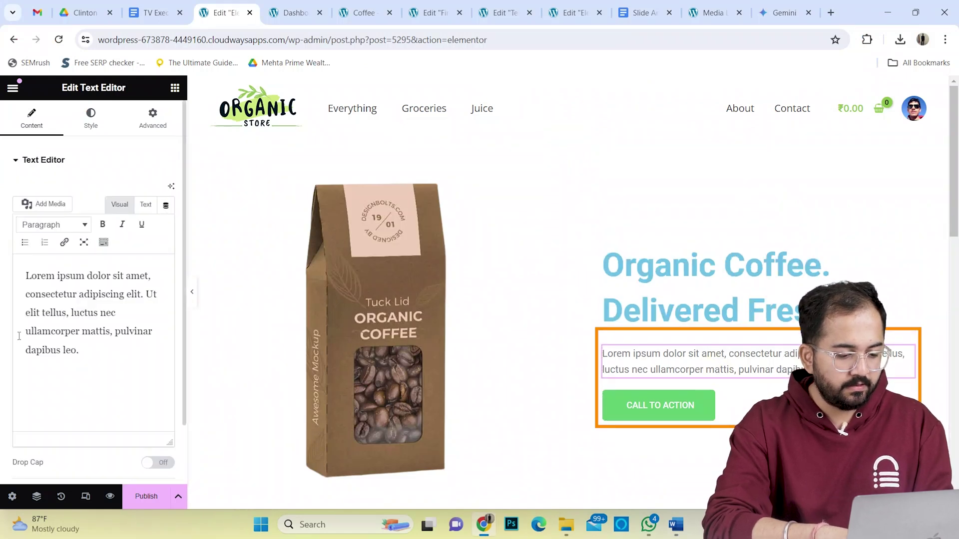
left_click_drag(92, 353, 2, 274)
type("Enjoy the pure, rich flavor and health benefits of 100% organic coffee beans, delivered straight to your door.")
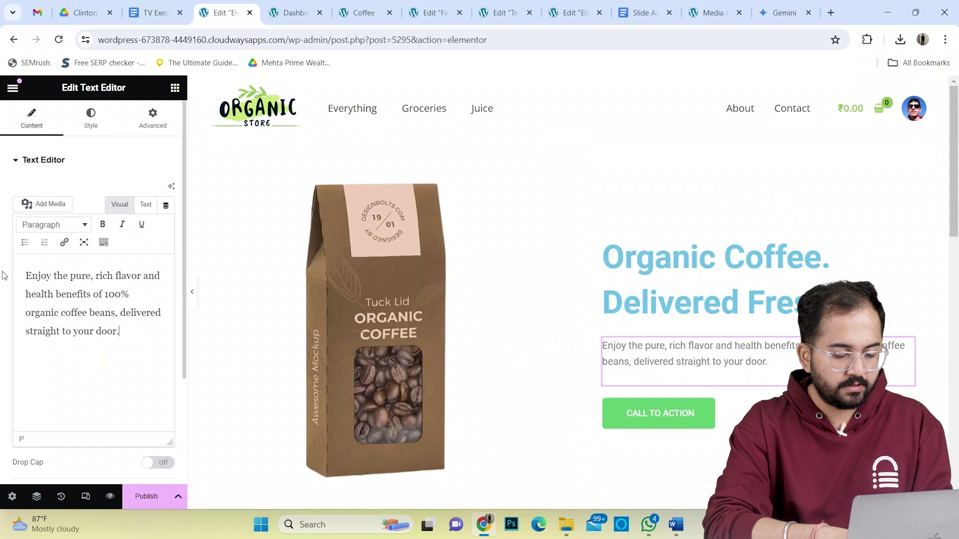
Change the button label to 'Shop Now'.
left_click(649, 426)
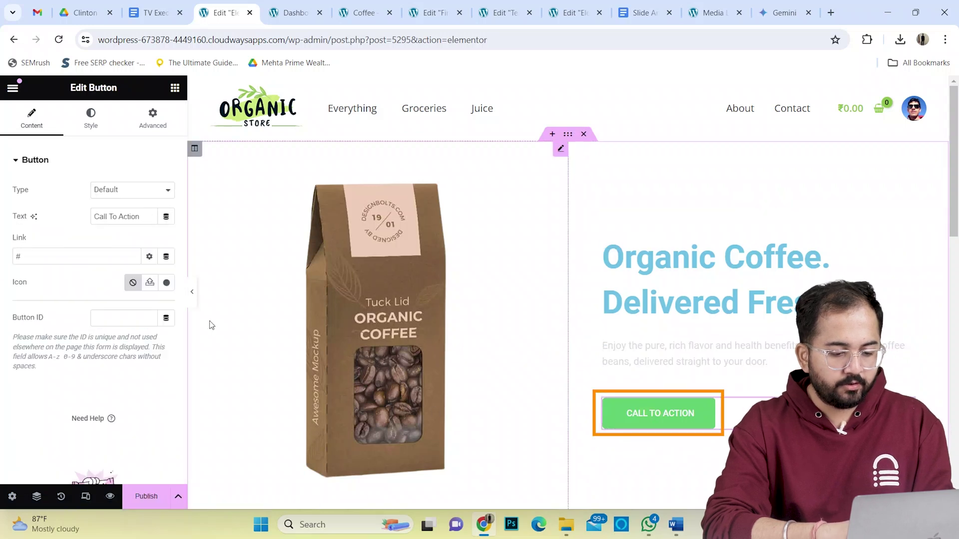
triple_click(149, 218)
type("Shop Now")
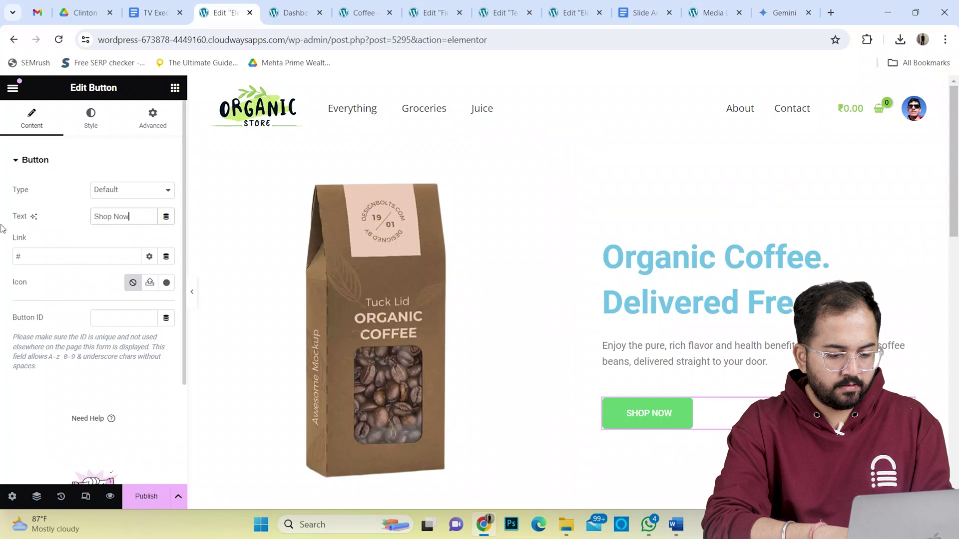
Set the heading text colour to teal #4A7C91 and convert the hero section into a container.
left_click(664, 273)
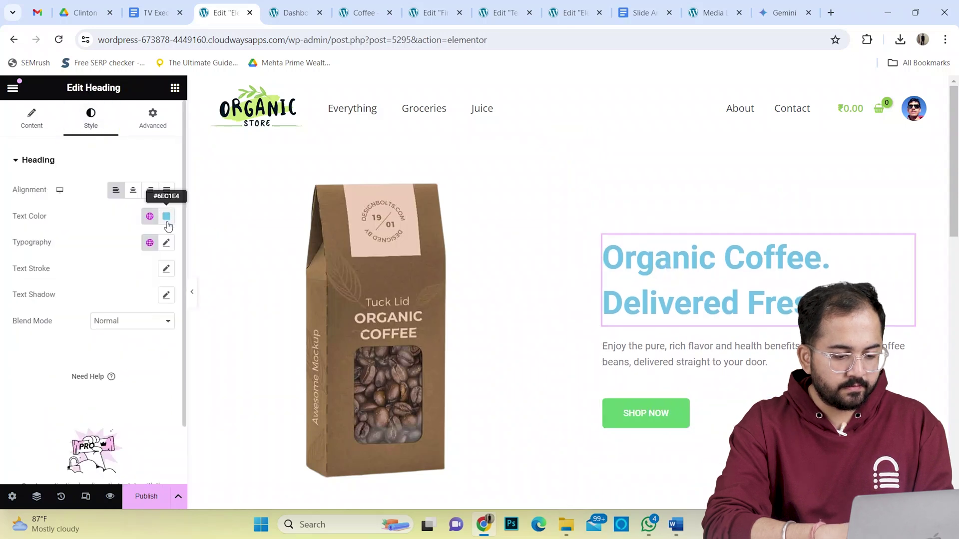
left_click(166, 216)
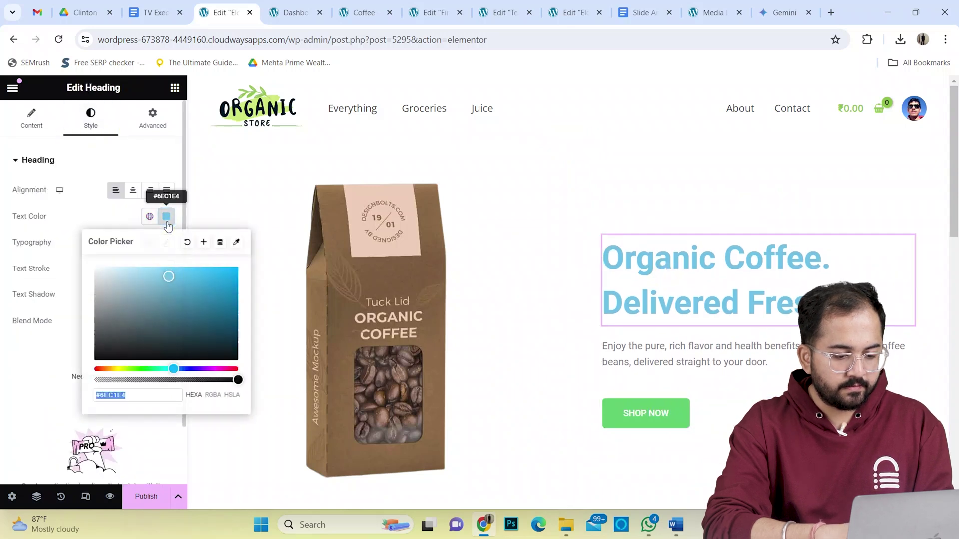
left_click(164, 307)
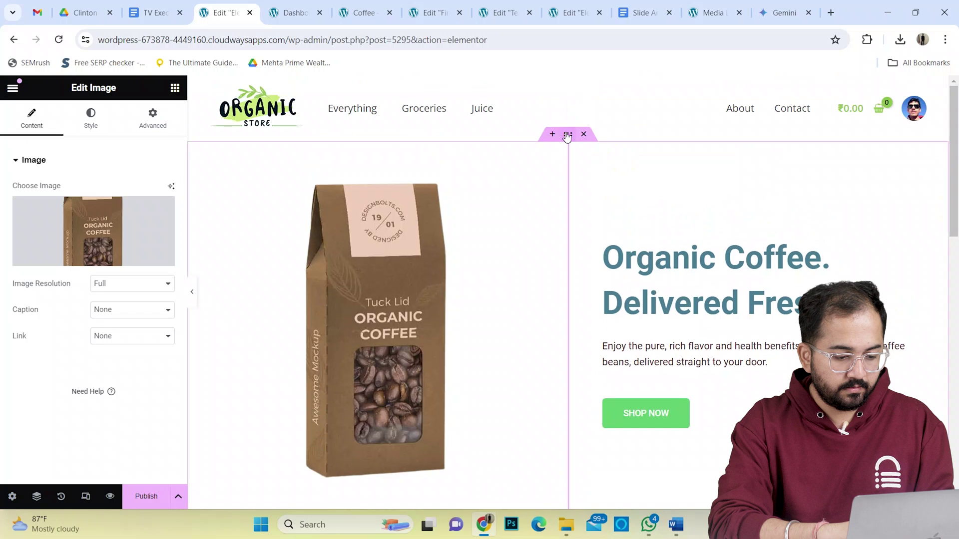
left_click(568, 135)
left_click(148, 191)
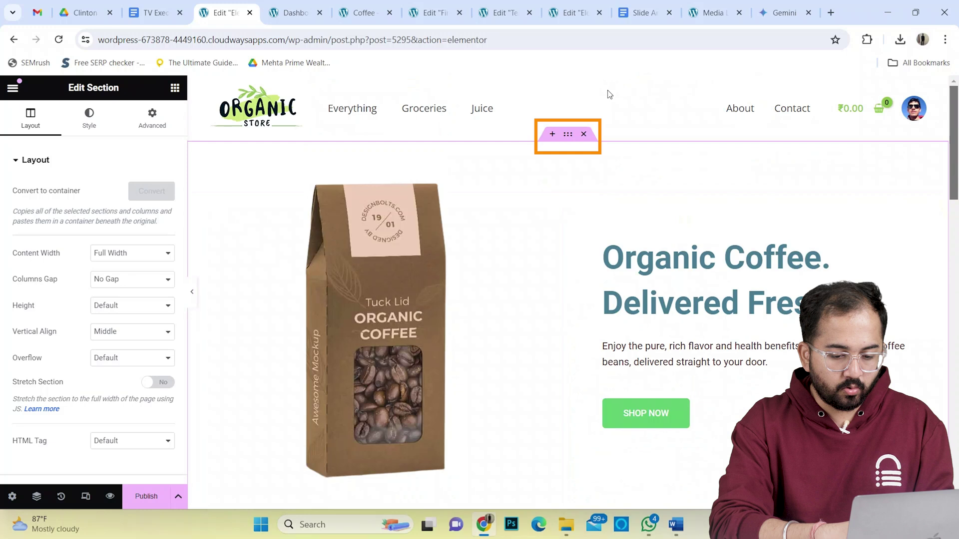
Delete the old section and save the hero container as template 'Coffee slider'.
left_click(584, 134)
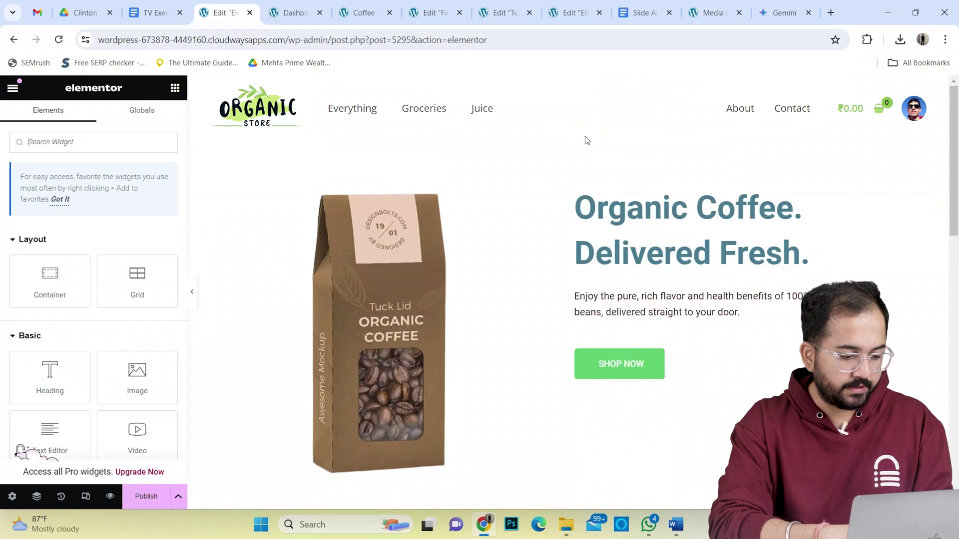
right_click(490, 150)
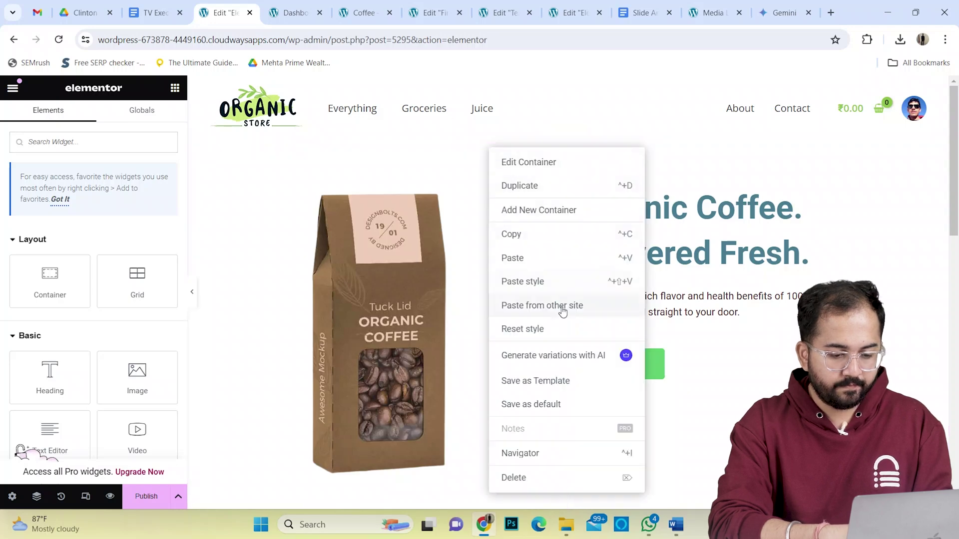
left_click(571, 388)
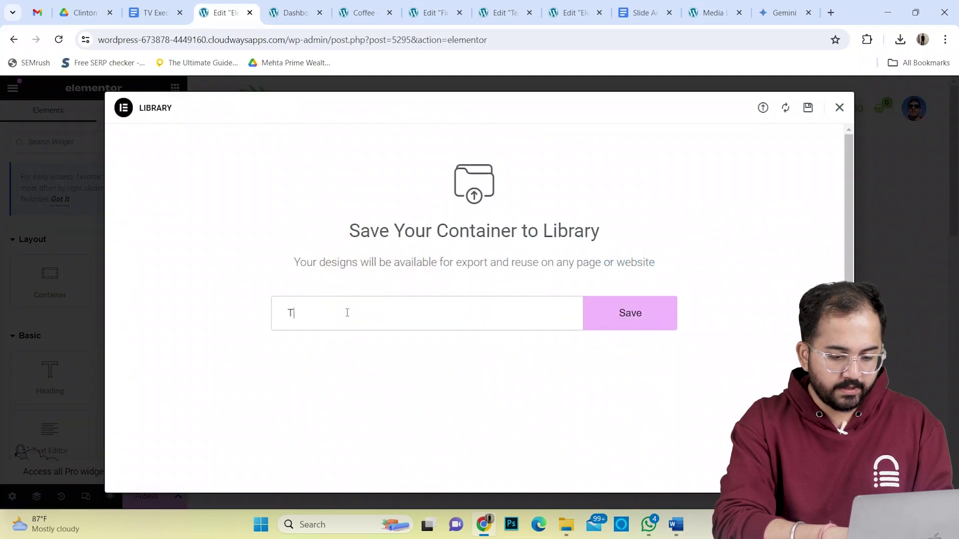
type("Coffee slider")
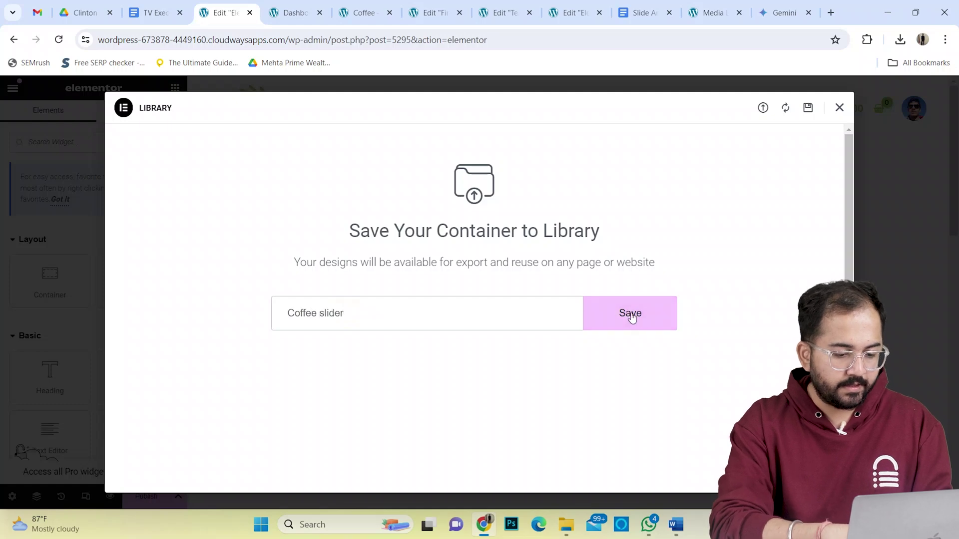
left_click(632, 315)
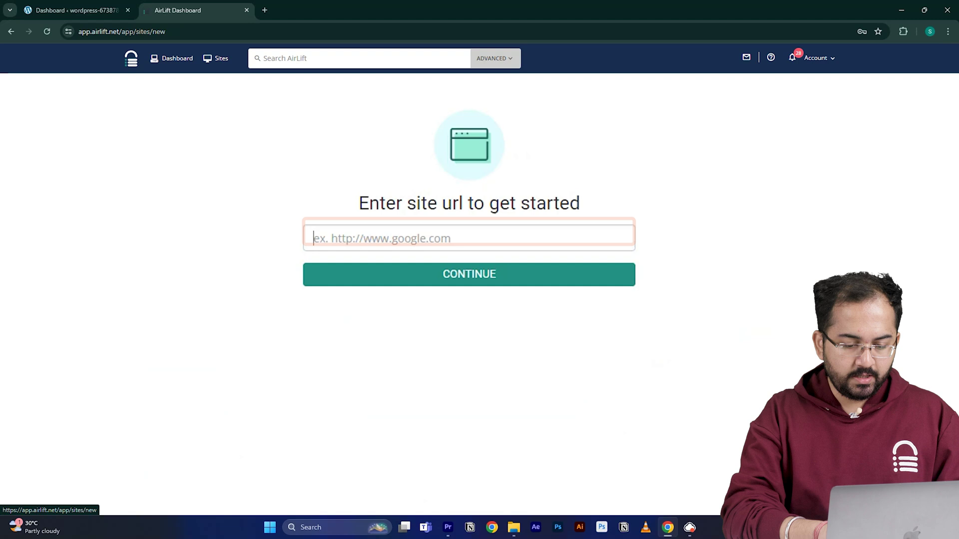
Paste the site URL into AirLift and start the site optimisation analysis.
type("https://wordpress-673878-4448699.cloudwaysapps.com/")
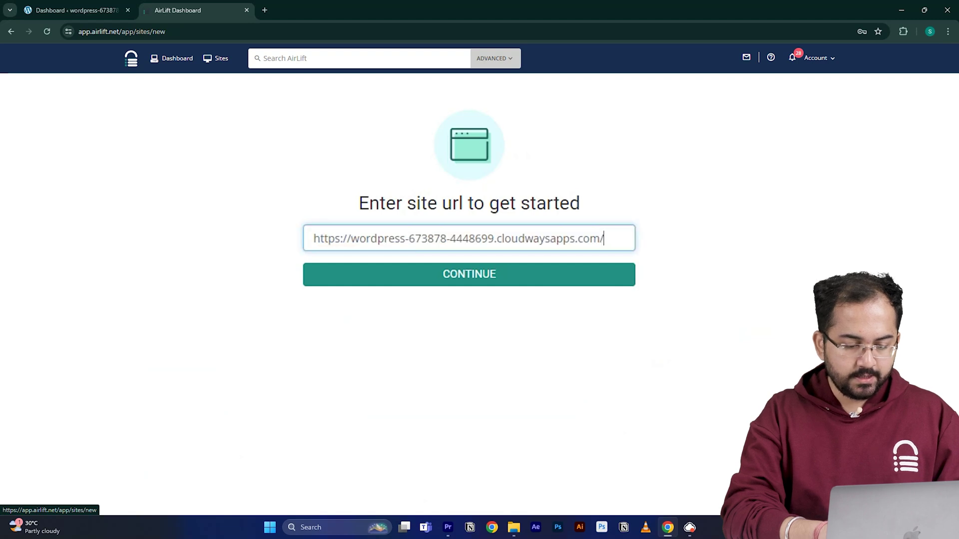
left_click(396, 278)
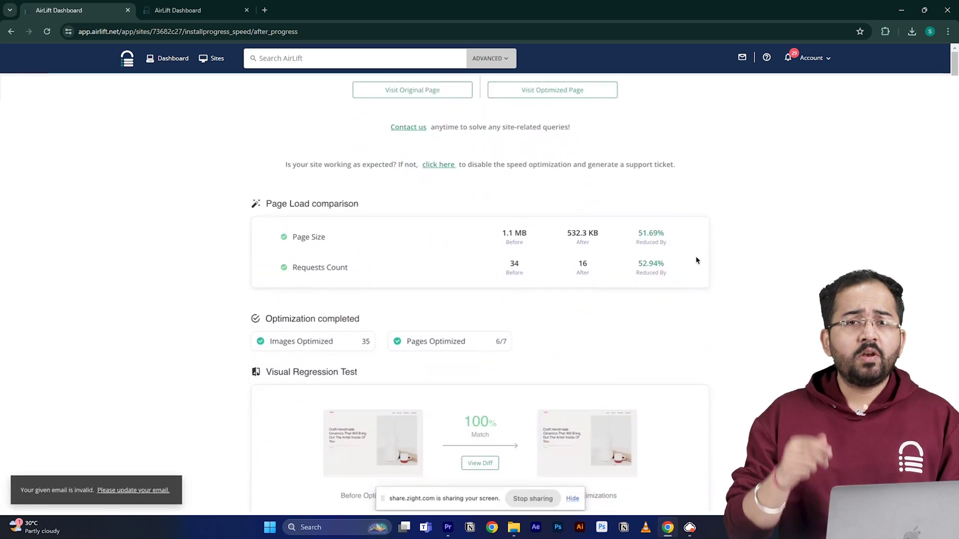
scroll(697, 260, "down", 2)
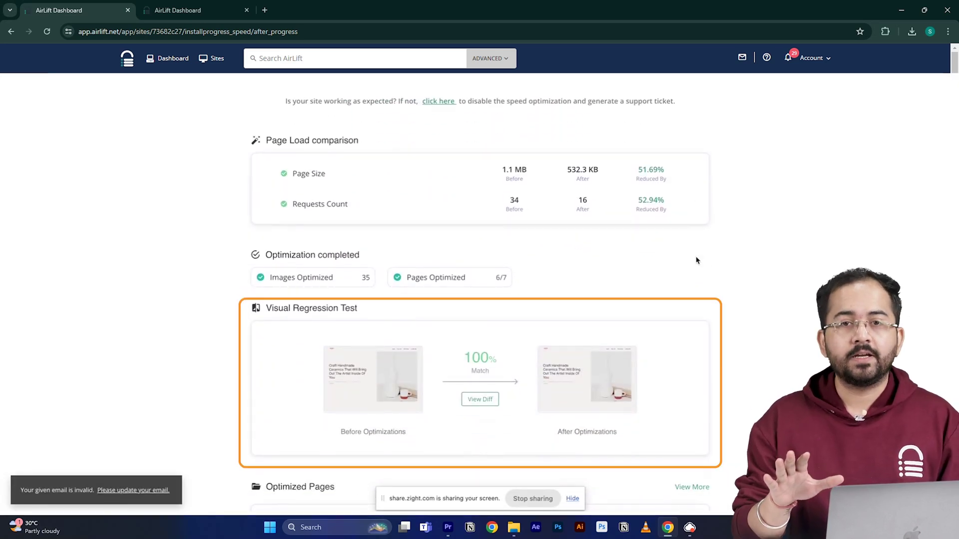
scroll(697, 260, "up", 5)
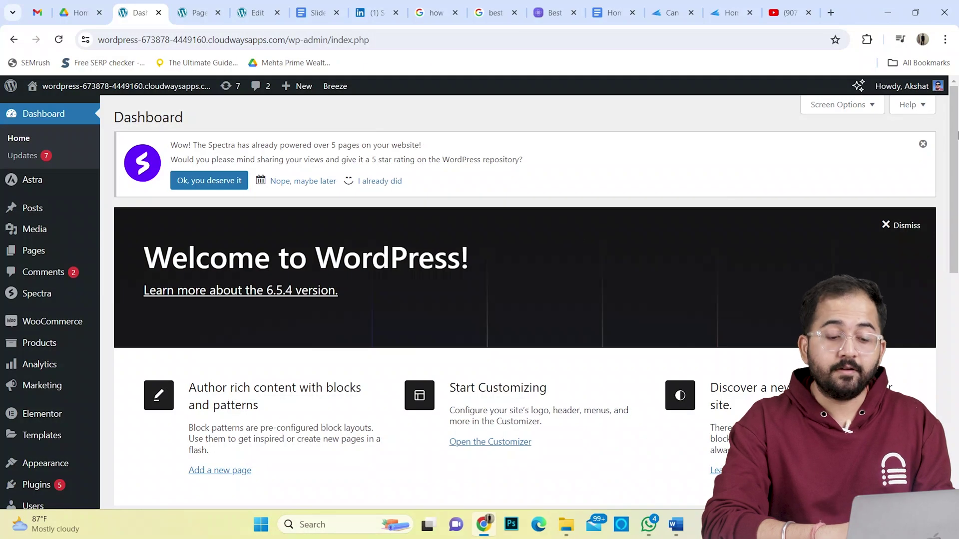
Search Add Plugins for 'sina' and install Sina Extension for Elementor.
scroll(927, 180, "down", 2)
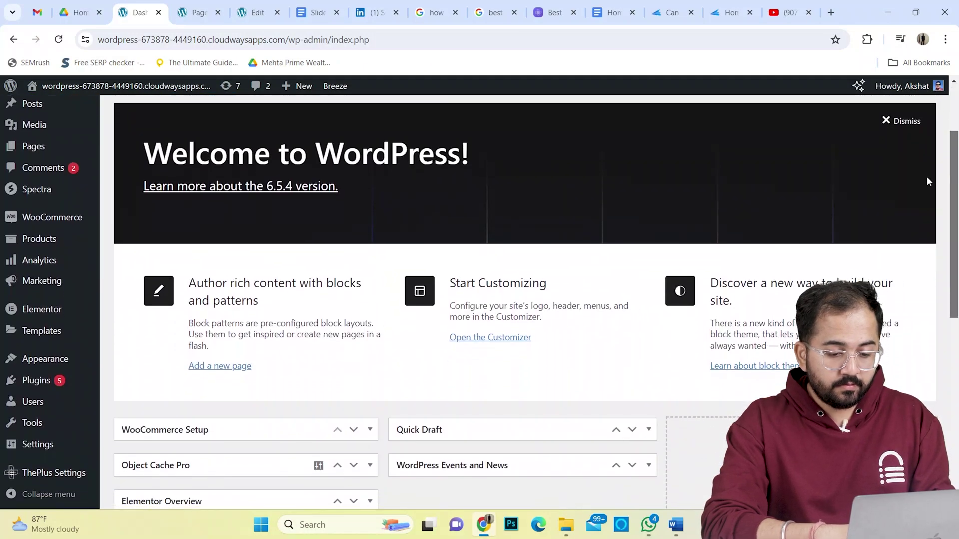
mouse_move(47, 382)
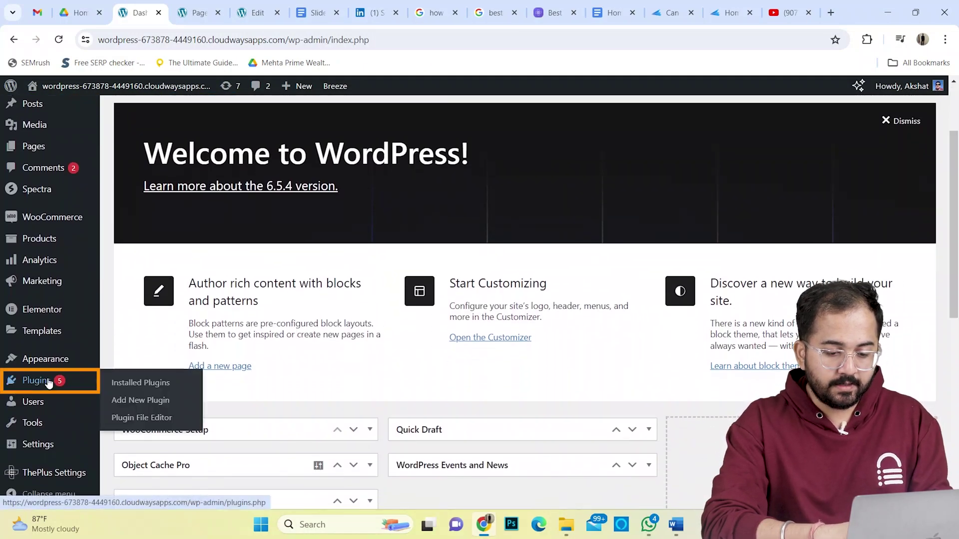
left_click(119, 401)
left_click(777, 223)
type("sin")
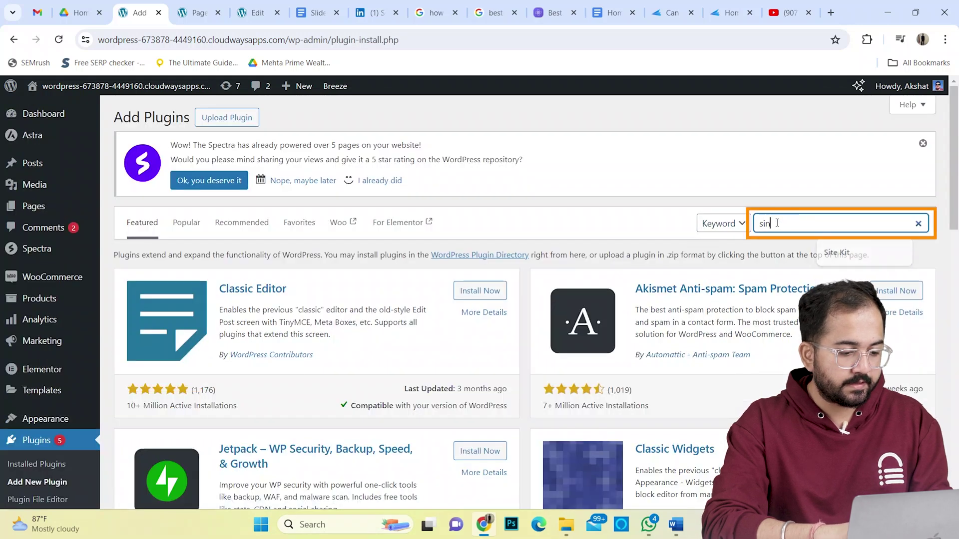
type("a")
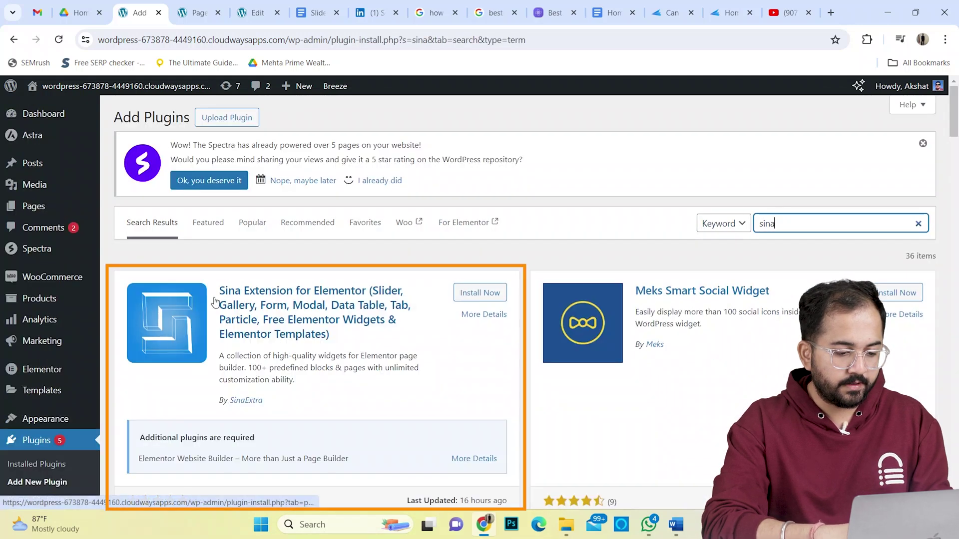
left_click(490, 294)
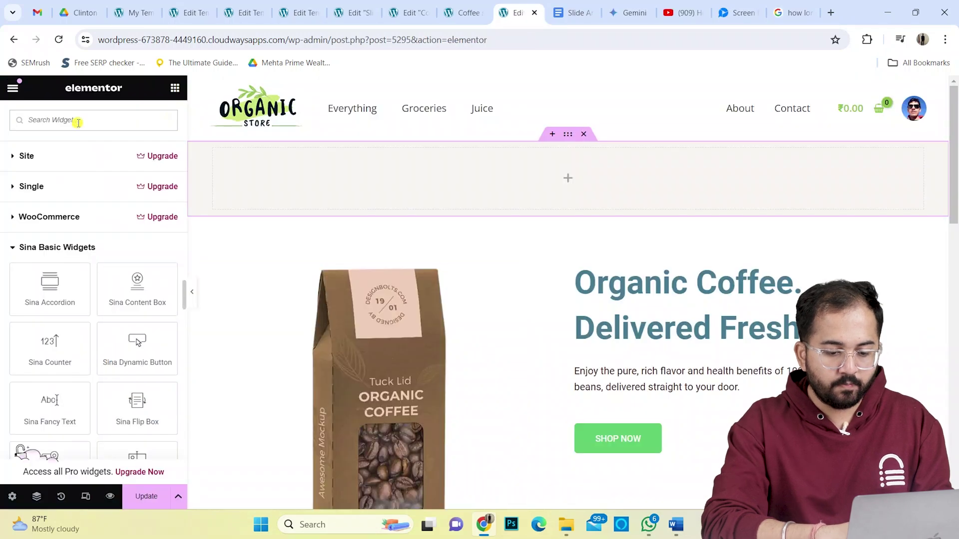
Find the Sina Content Slider widget and drop it into the empty section.
left_click(78, 121)
type("S")
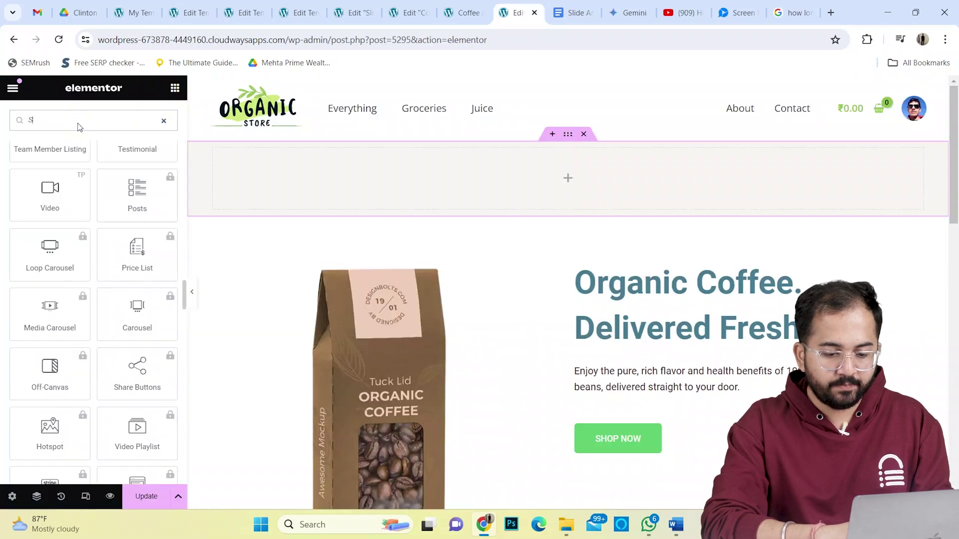
type("ina cont")
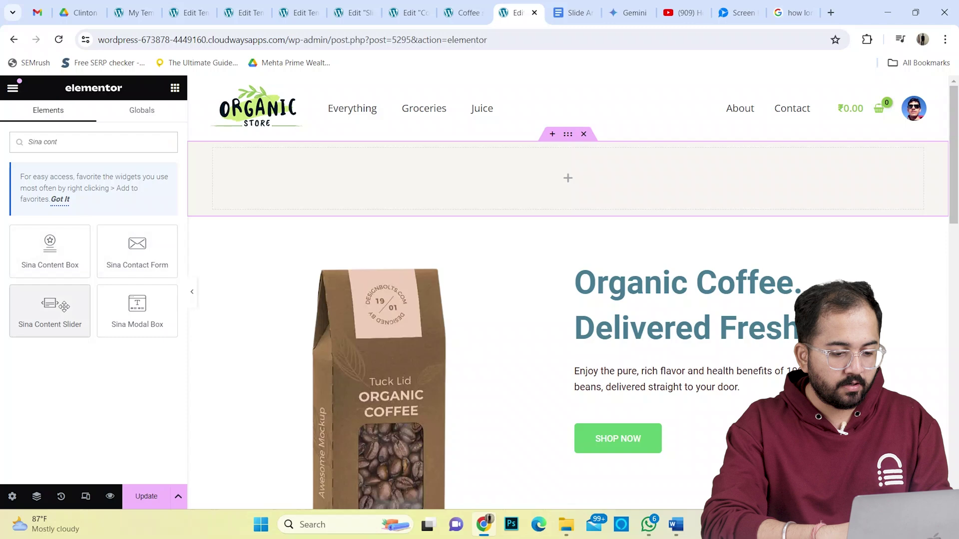
left_click_drag(50, 309, 535, 171)
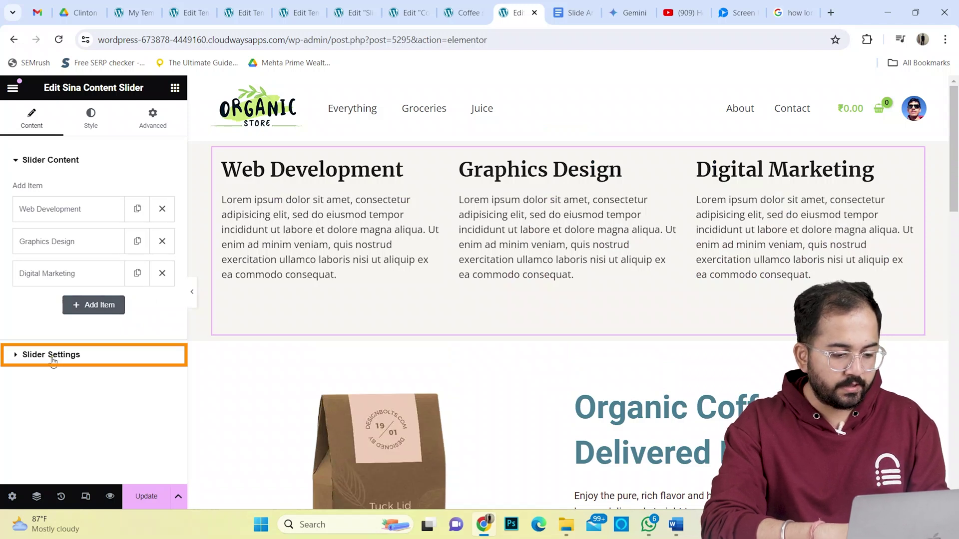
Set Slider Settings Show Item to 1 and hide the dots.
left_click(54, 355)
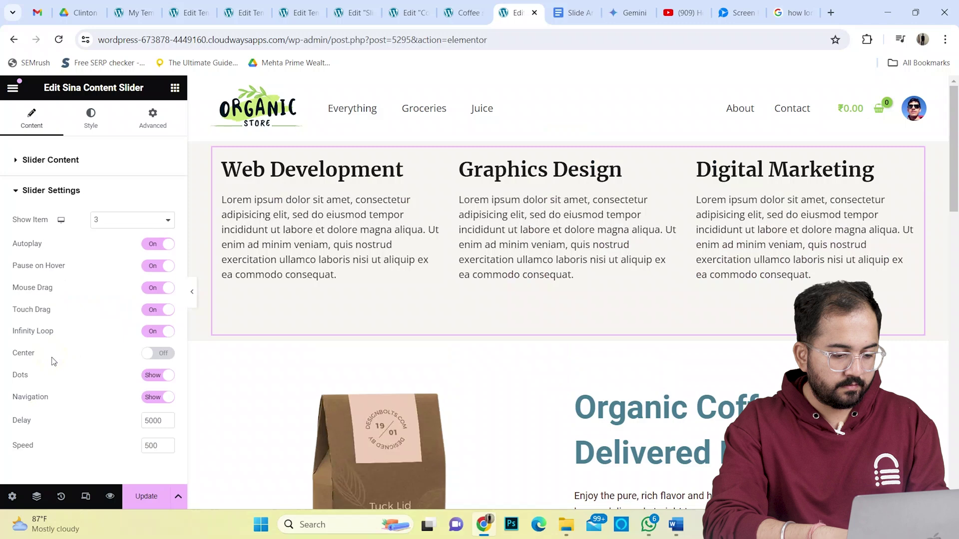
left_click(165, 222)
left_click(128, 233)
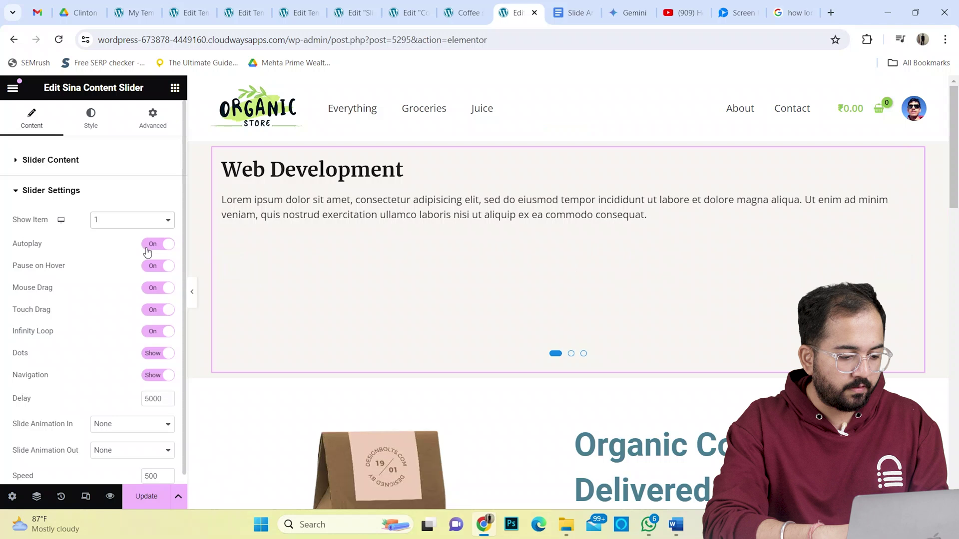
left_click(152, 354)
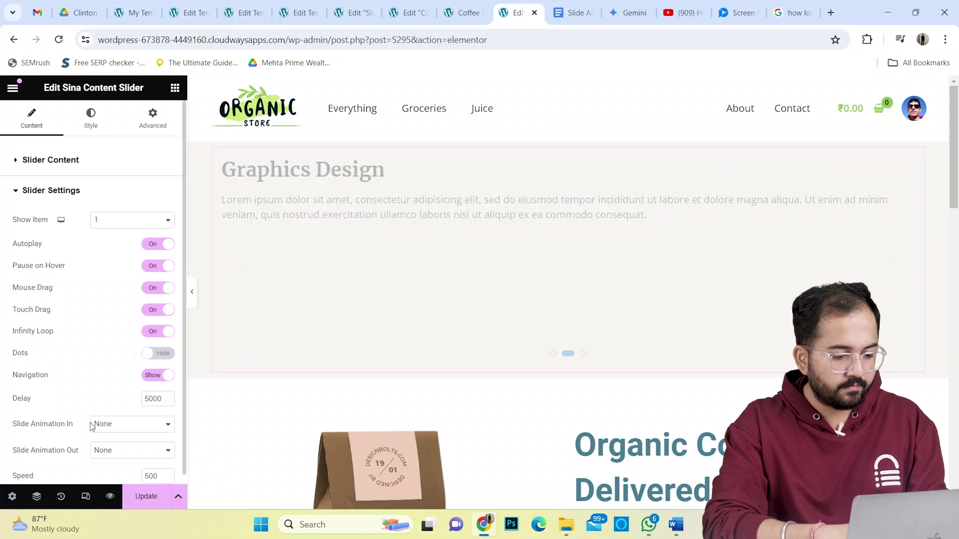
left_click(50, 161)
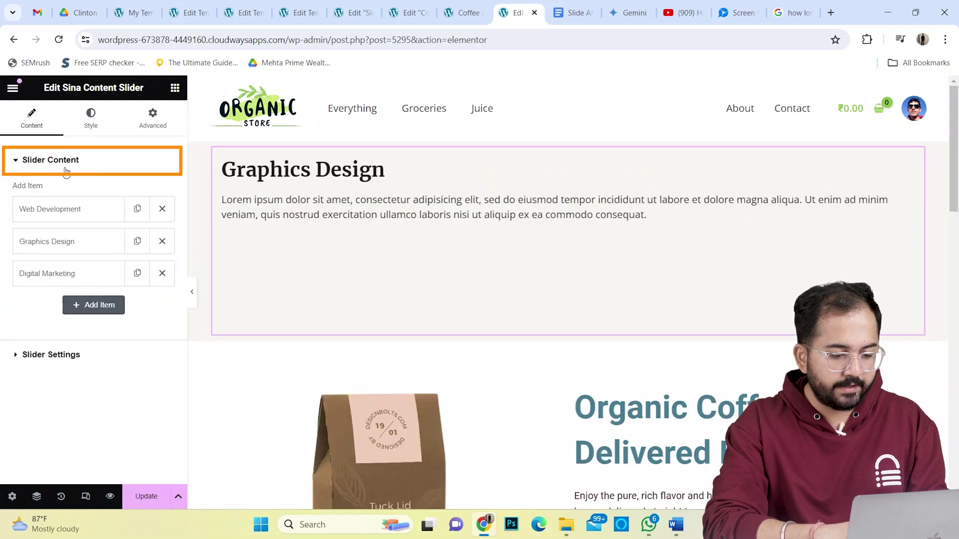
Make the Web Development item use the saved 'Coffee slider' template.
left_click(93, 213)
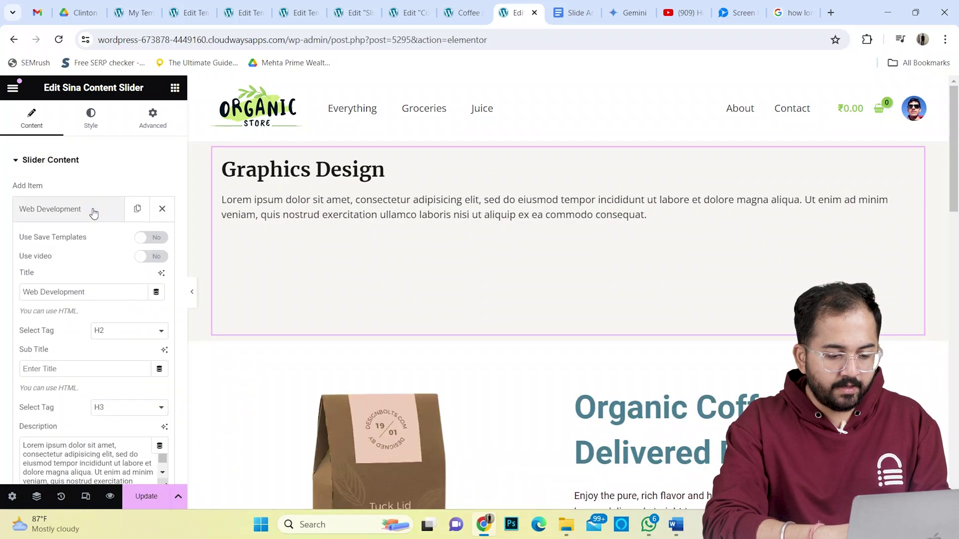
left_click(150, 237)
left_click(124, 258)
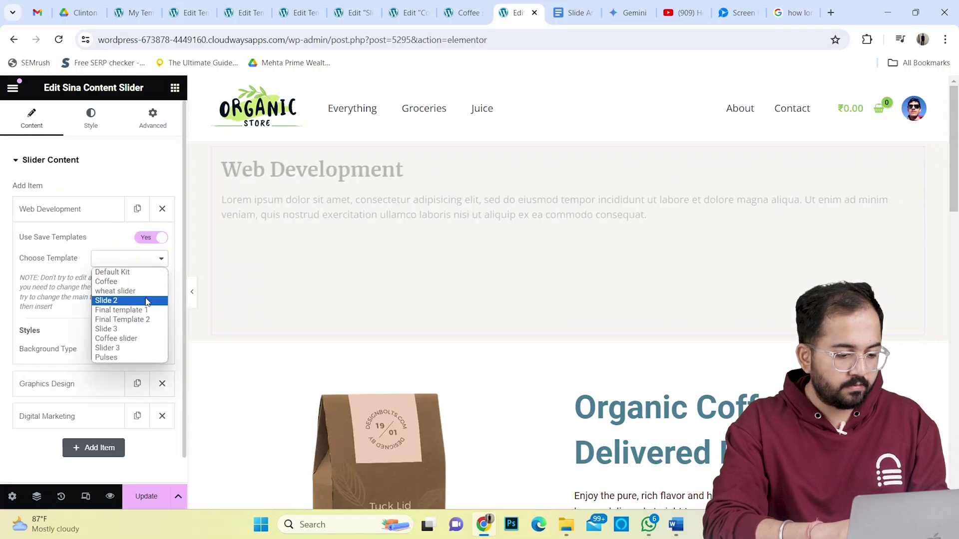
left_click(135, 339)
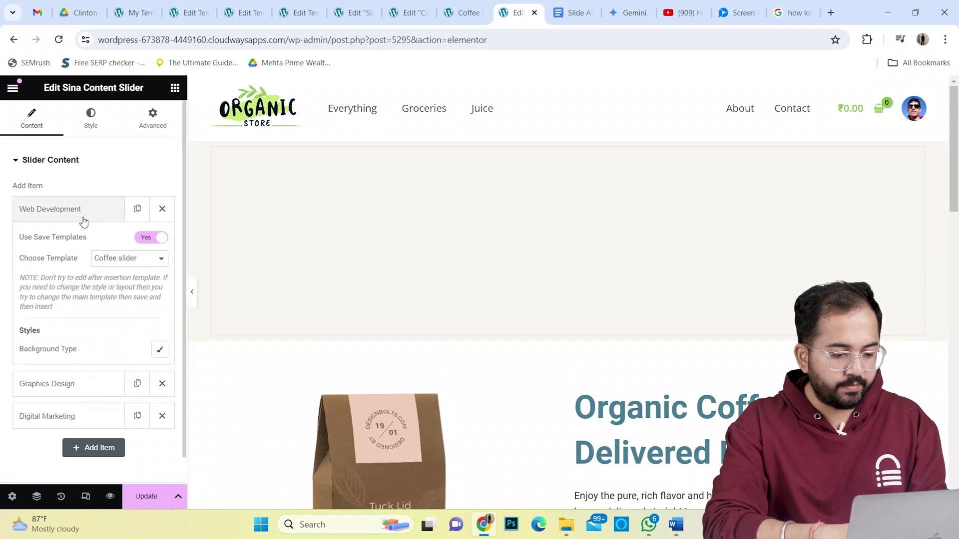
left_click(88, 384)
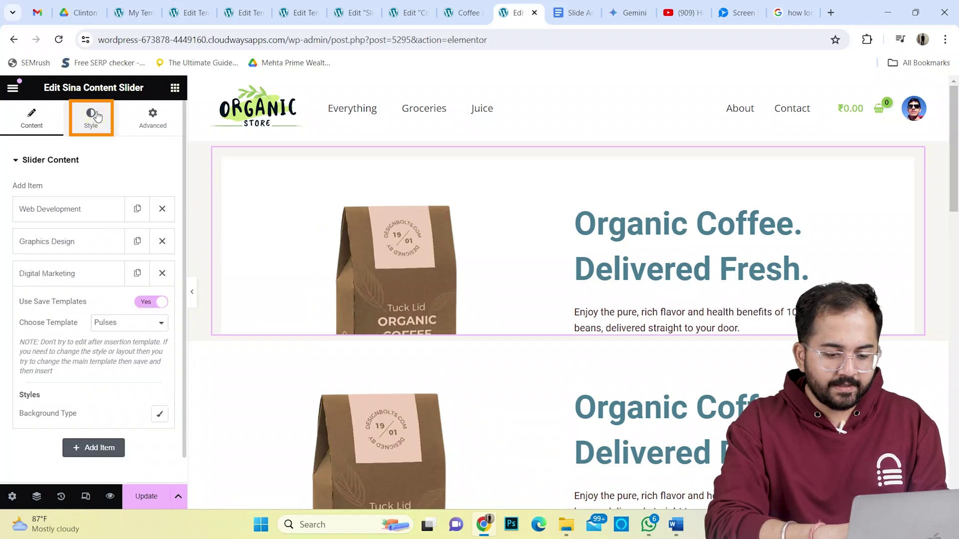
Set the slider's Box height to 582 px and check the next slide.
left_click(95, 116)
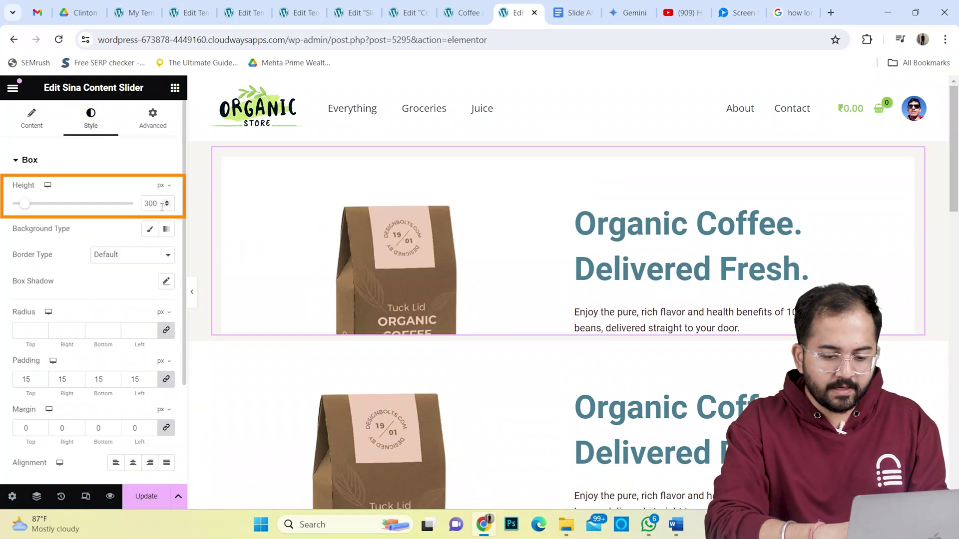
type("598")
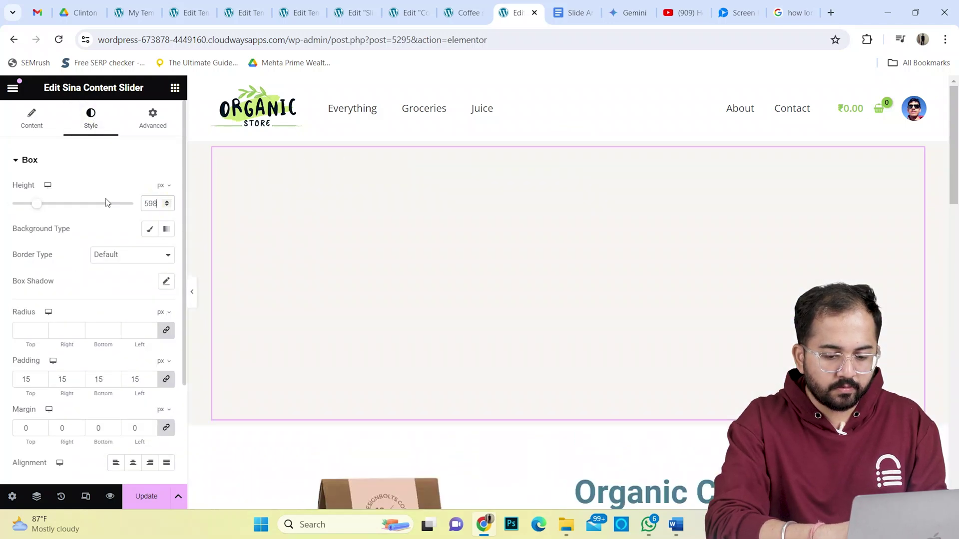
left_click(168, 207)
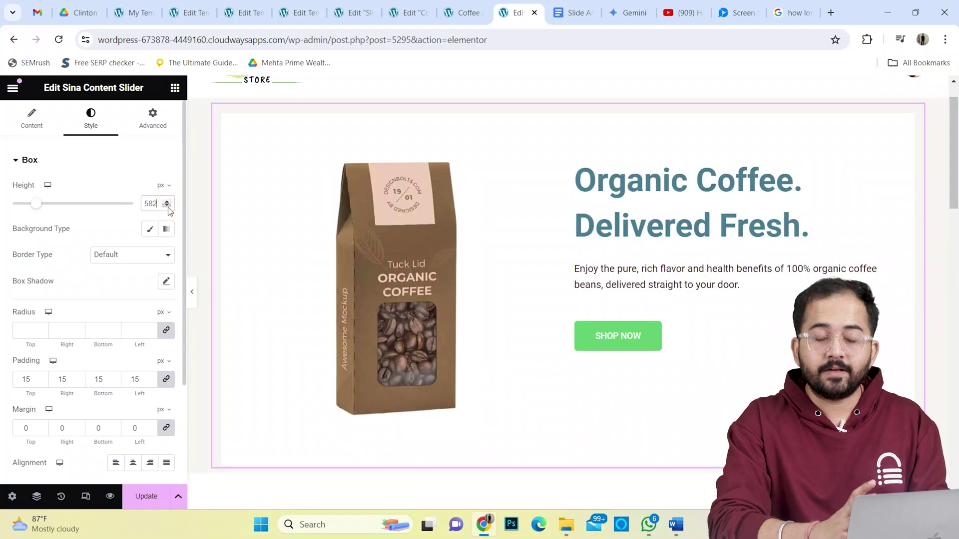
left_click(888, 292)
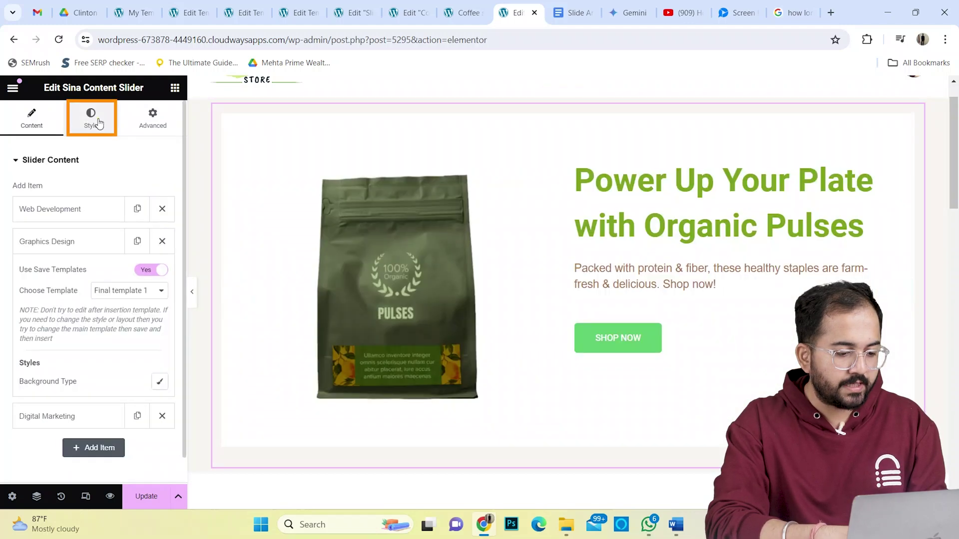
Make the navigation arrow background green #48E410.
left_click(90, 115)
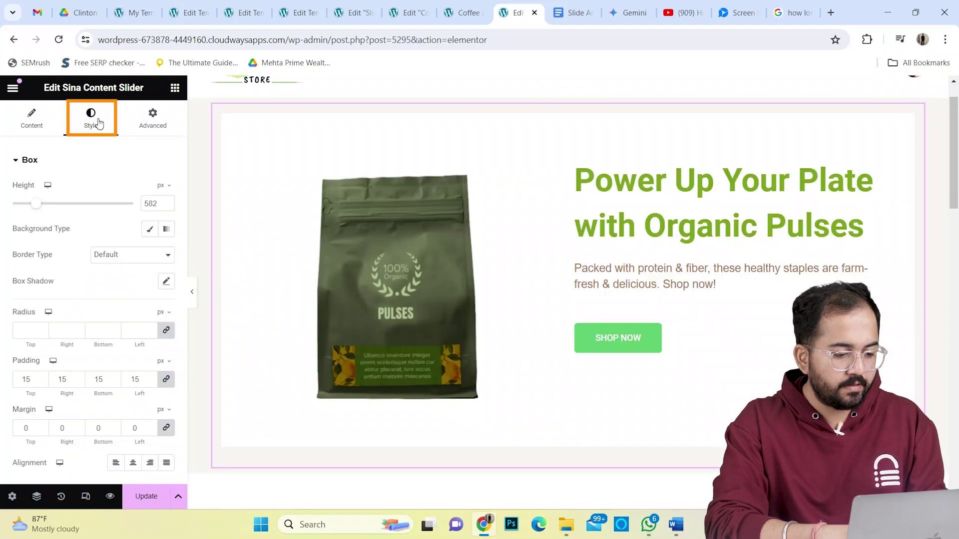
scroll(98, 420, "down", 3)
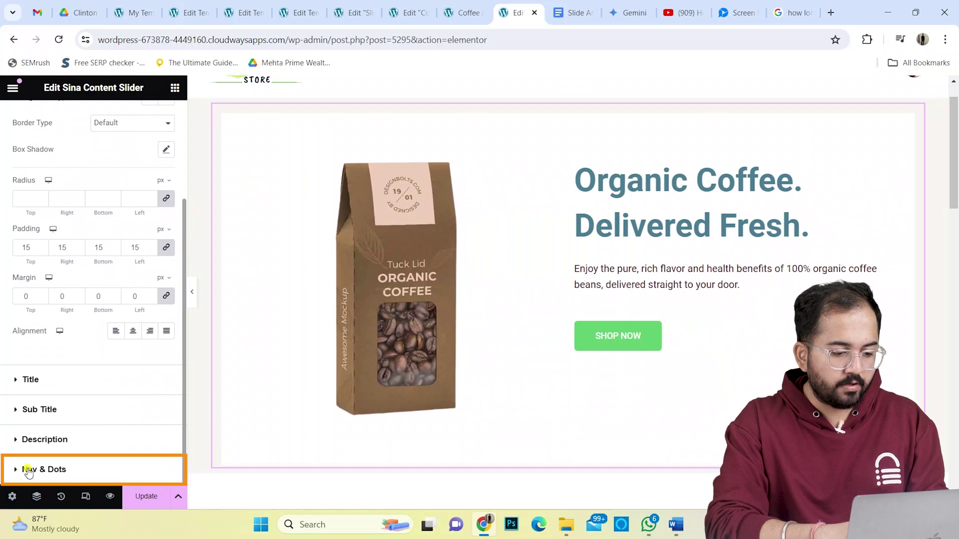
left_click(28, 471)
left_click(166, 404)
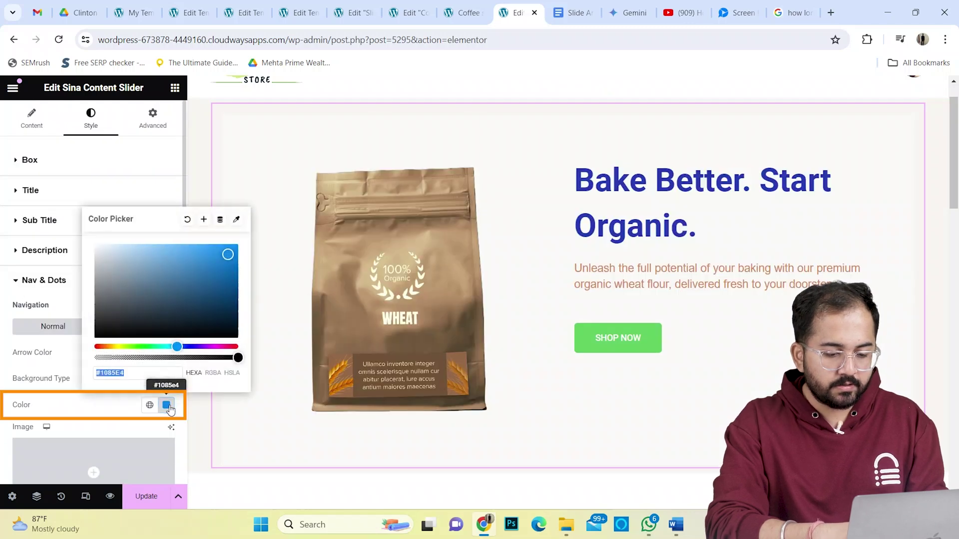
left_click(144, 347)
left_click_drag(143, 349, 136, 347)
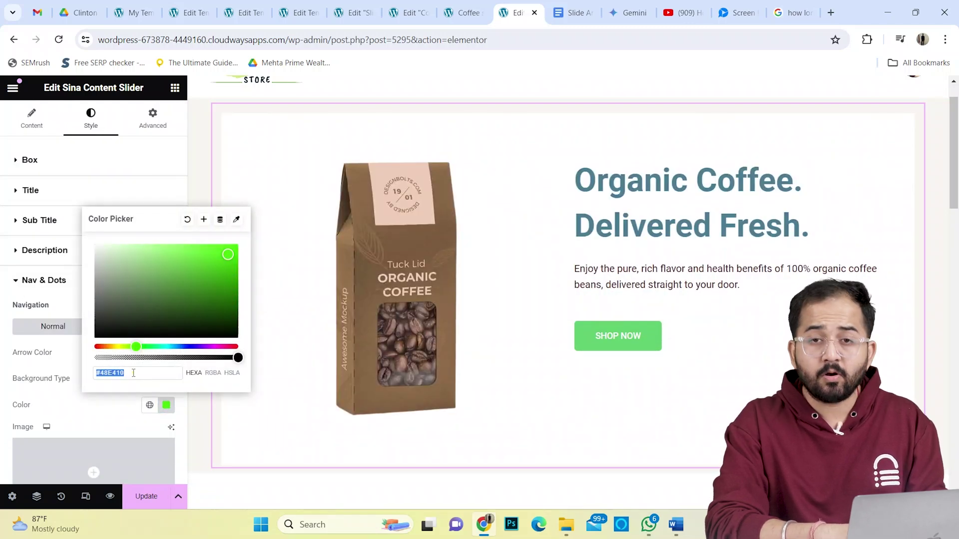
key("ctrl+a")
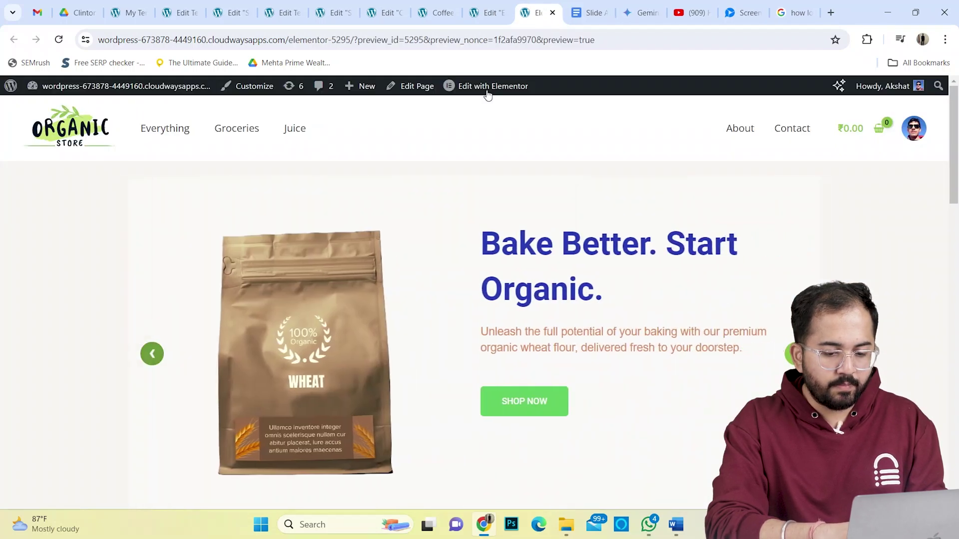
Set the slider's parent container Content Width to Full Width.
left_click(492, 4)
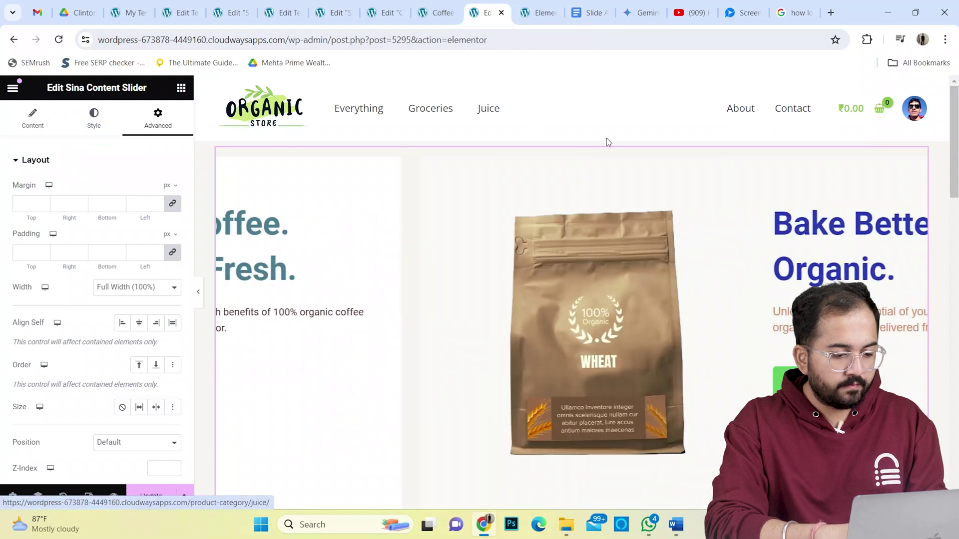
mouse_move(591, 148)
left_click(572, 135)
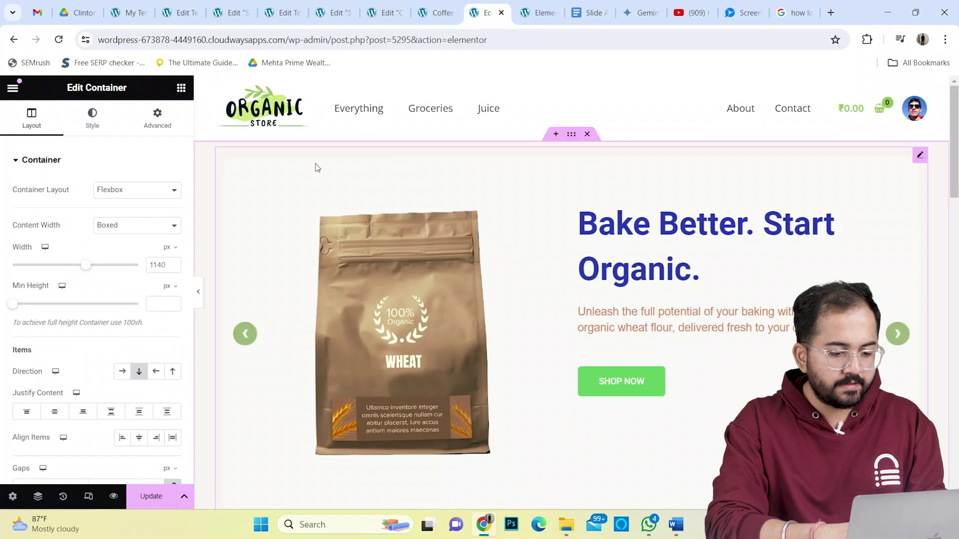
left_click(164, 226)
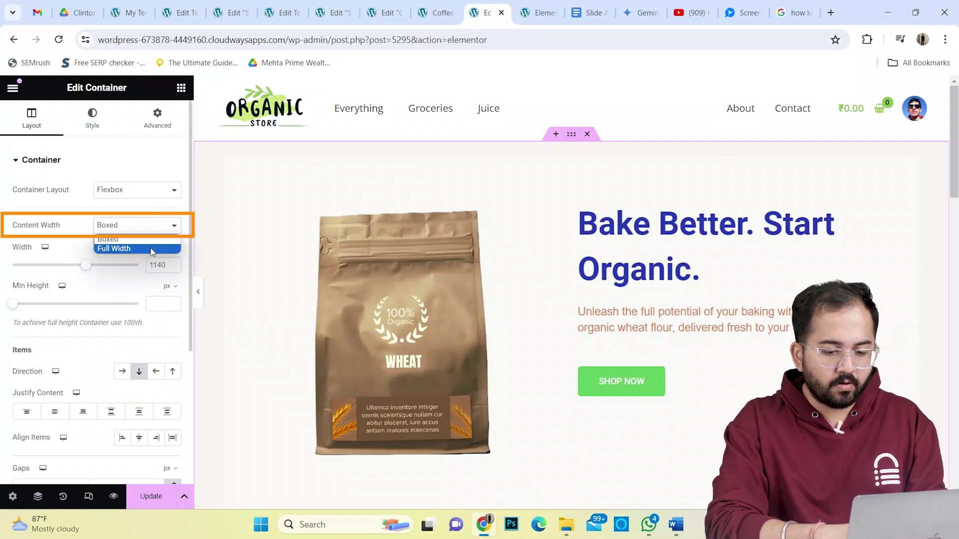
left_click(151, 248)
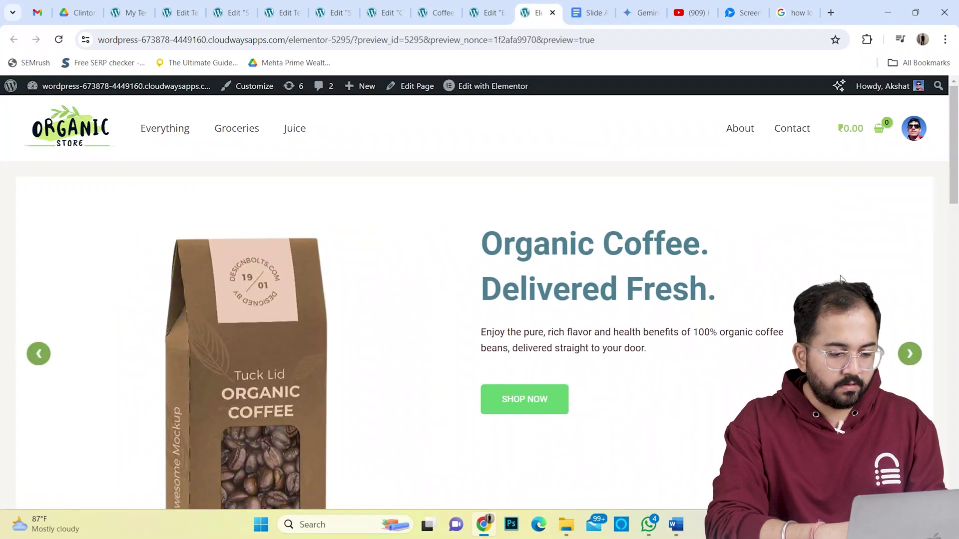
left_click(901, 354)
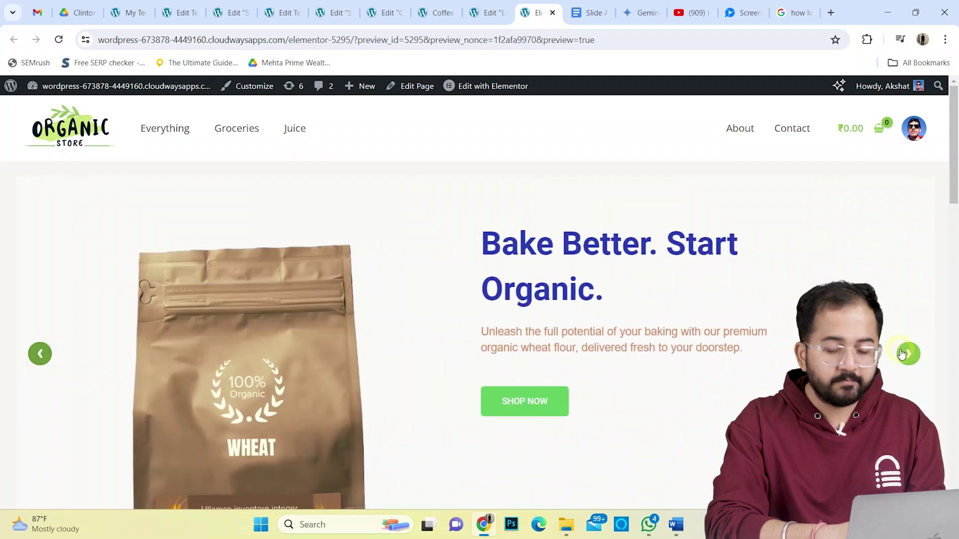
left_click(902, 353)
left_click(901, 354)
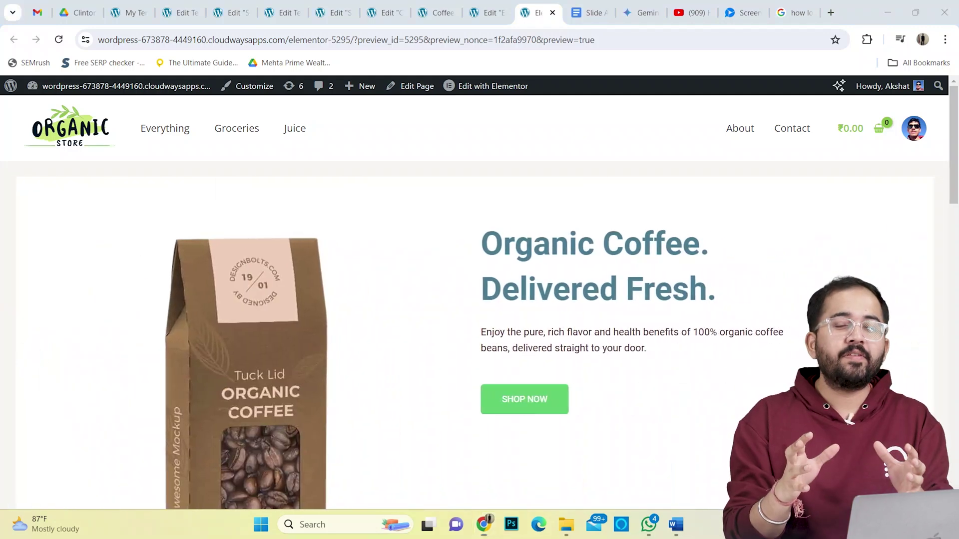